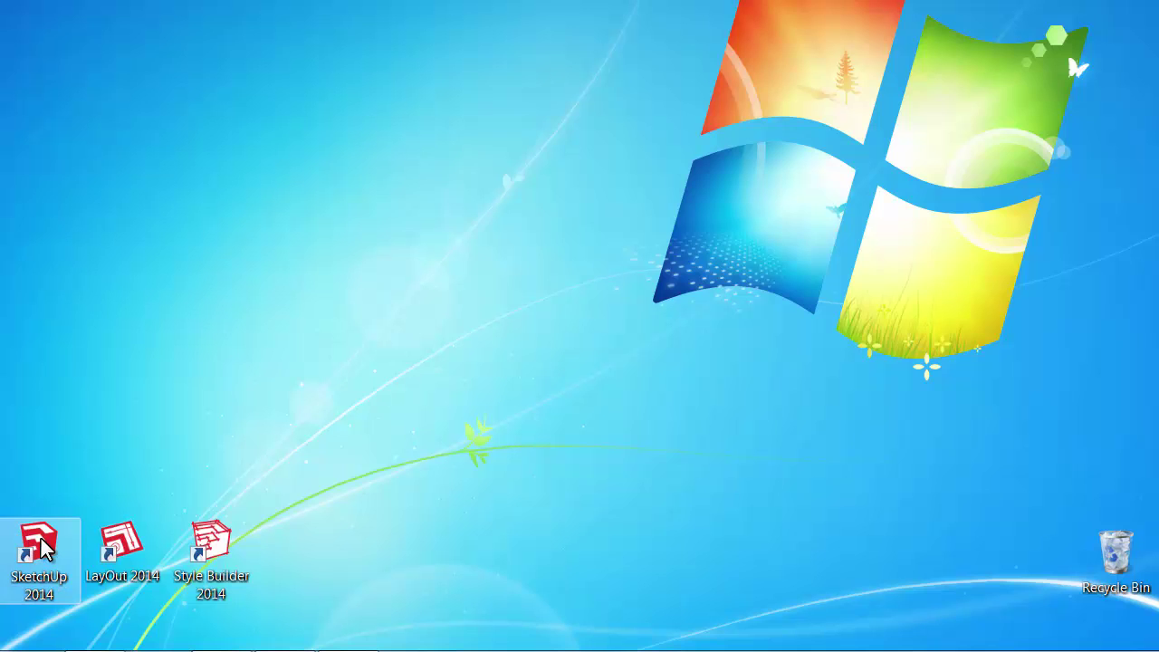
- Launch SketchUp Pro 2014 from its desktop shortcut to show the welcome window
{"action": "double_click", "coordinate": [41, 539]}
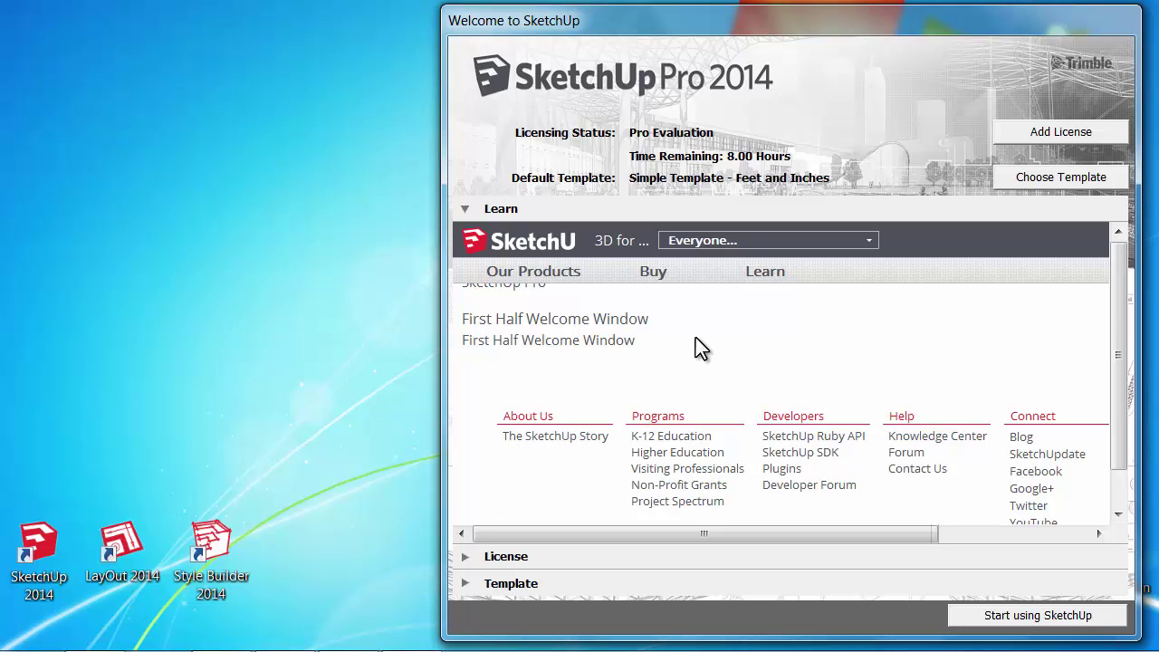
- Open the SketchUp Authorization dialog via Add License, leaving its license text box empty
{"action": "left_click", "coordinate": [1043, 134]}
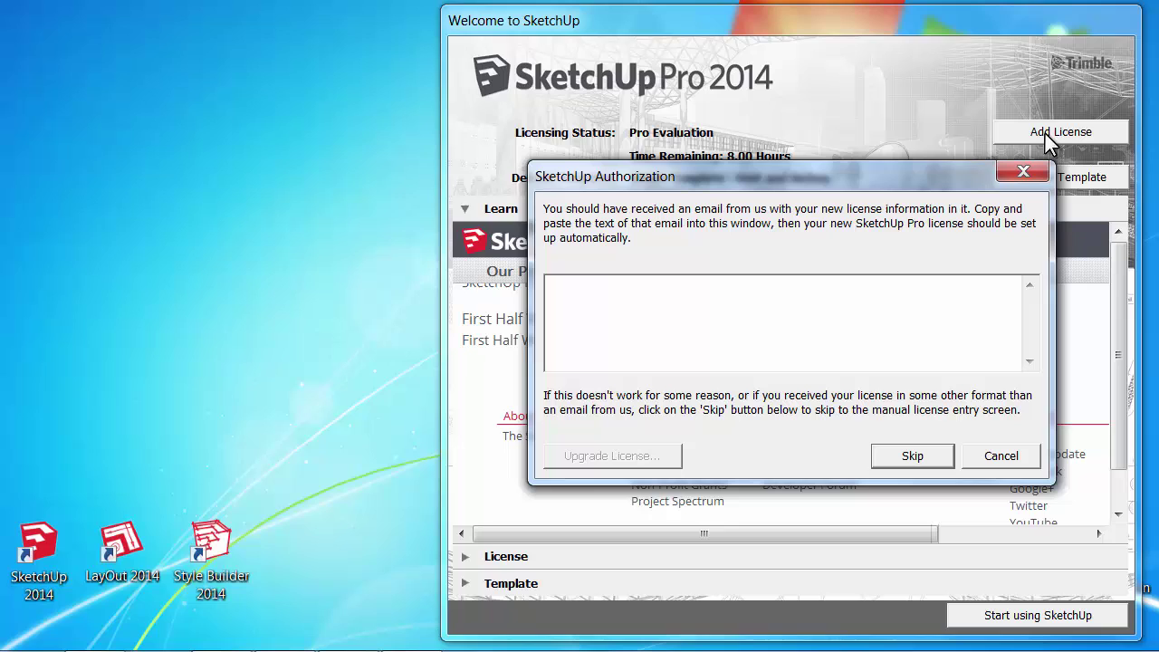
{"action": "left_click_drag", "start_coordinate": [933, 167], "coordinate": [876, 113]}
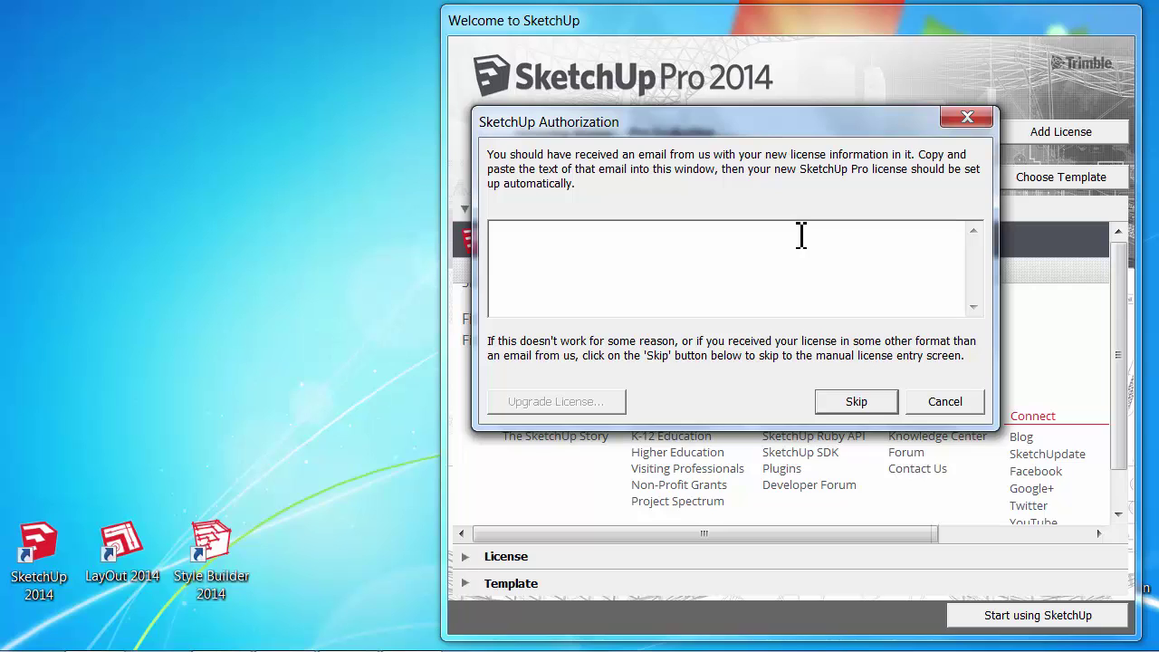
{"action": "right_click", "coordinate": [687, 250]}
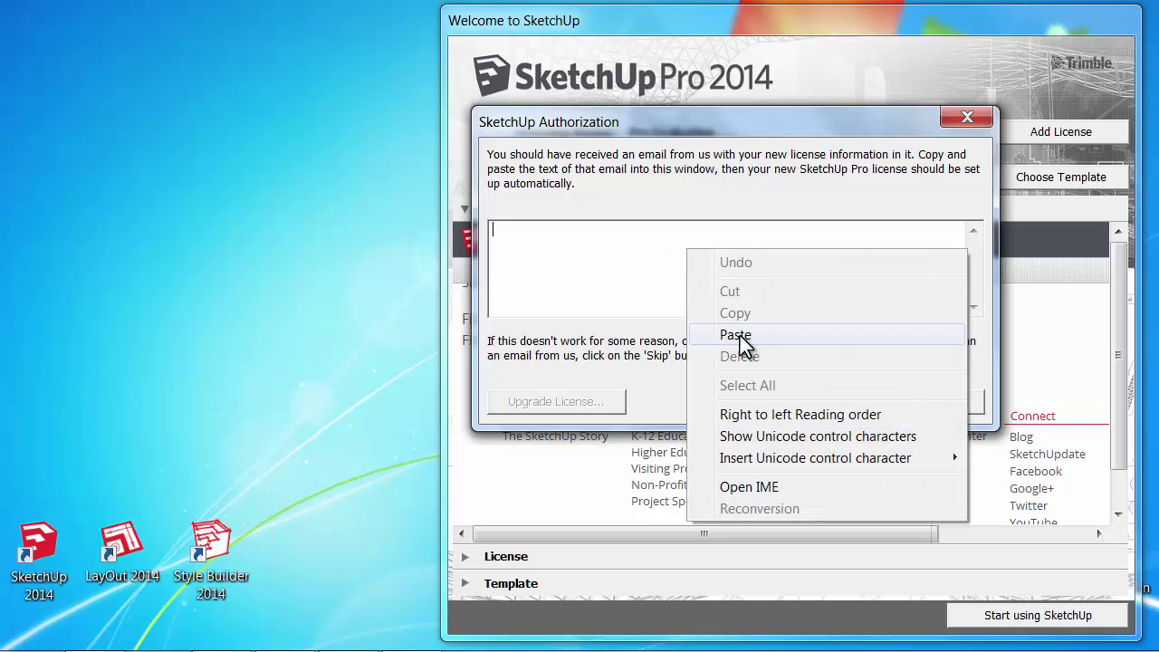
{"action": "left_click", "coordinate": [631, 283]}
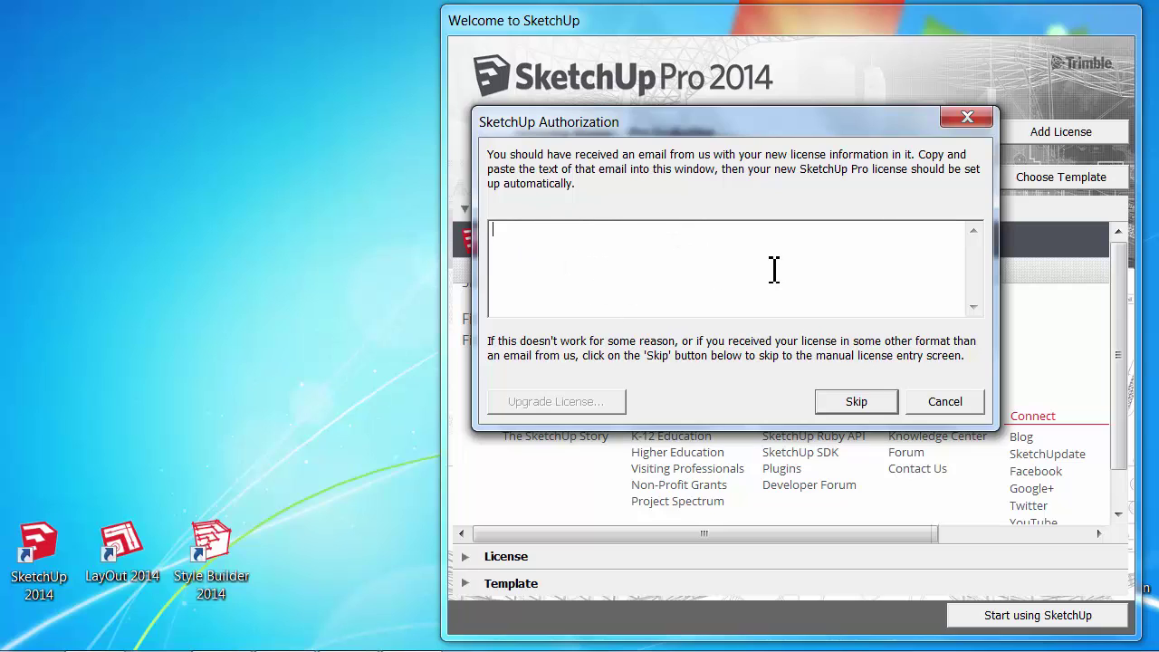
- Close the SketchUp Authorization dialog without entering a license
{"action": "left_click", "coordinate": [948, 119]}
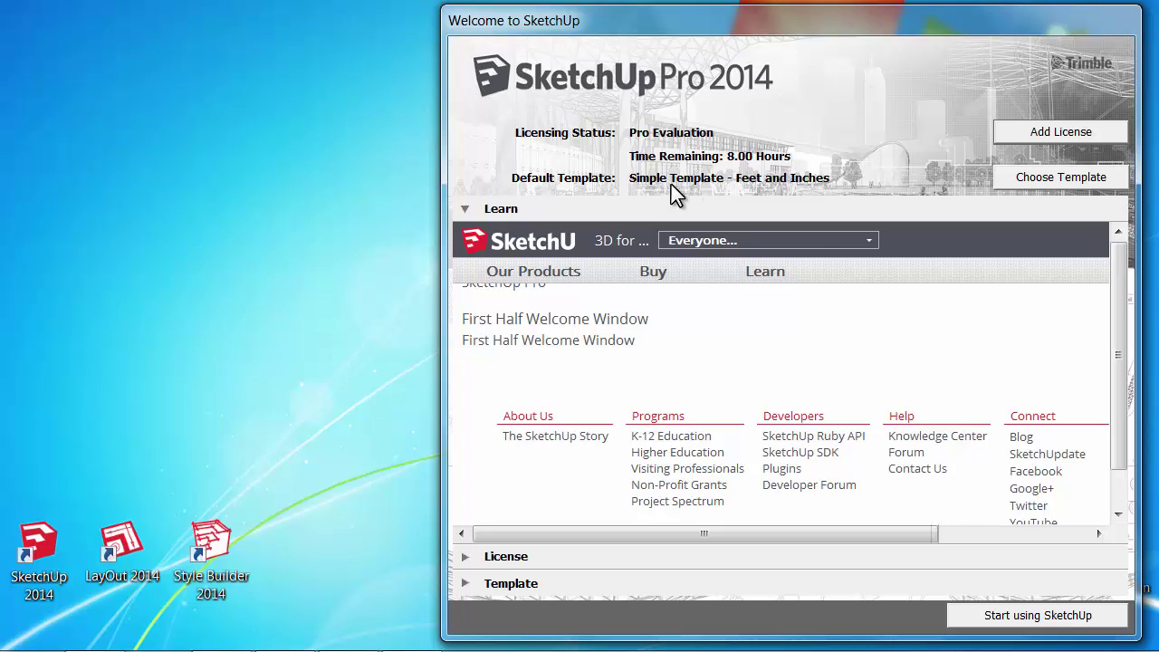
- Choose Architectural Design - Millimeters as the default template and start a new model
{"action": "left_click", "coordinate": [1016, 181]}
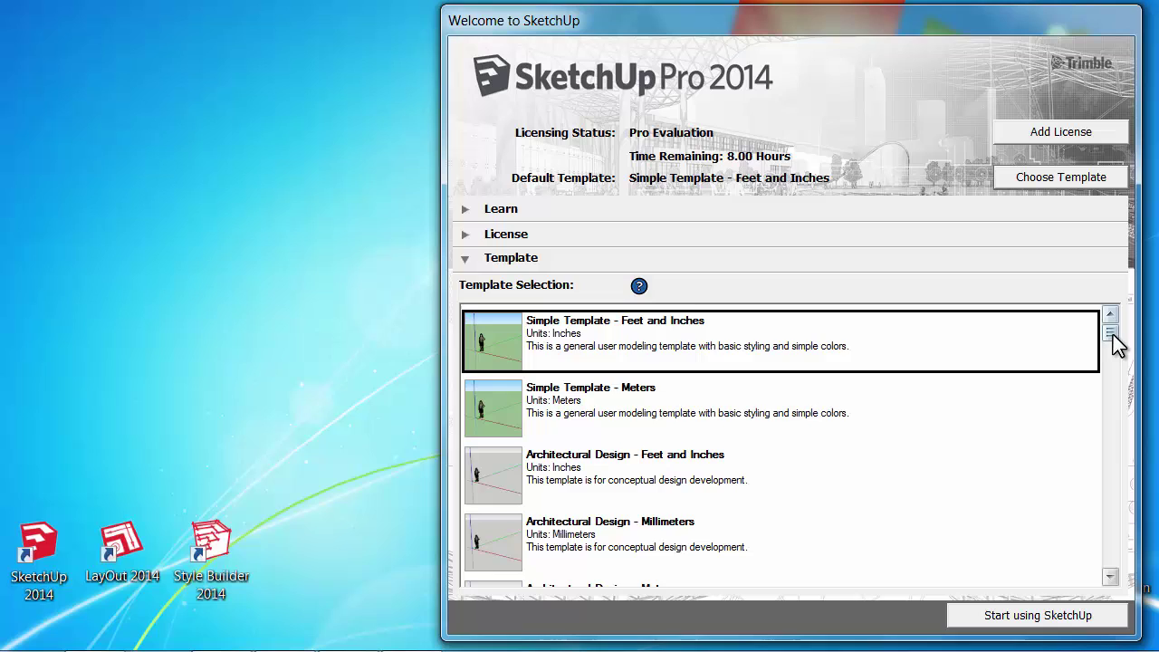
{"action": "left_click_drag", "start_coordinate": [1112, 330], "coordinate": [1115, 409]}
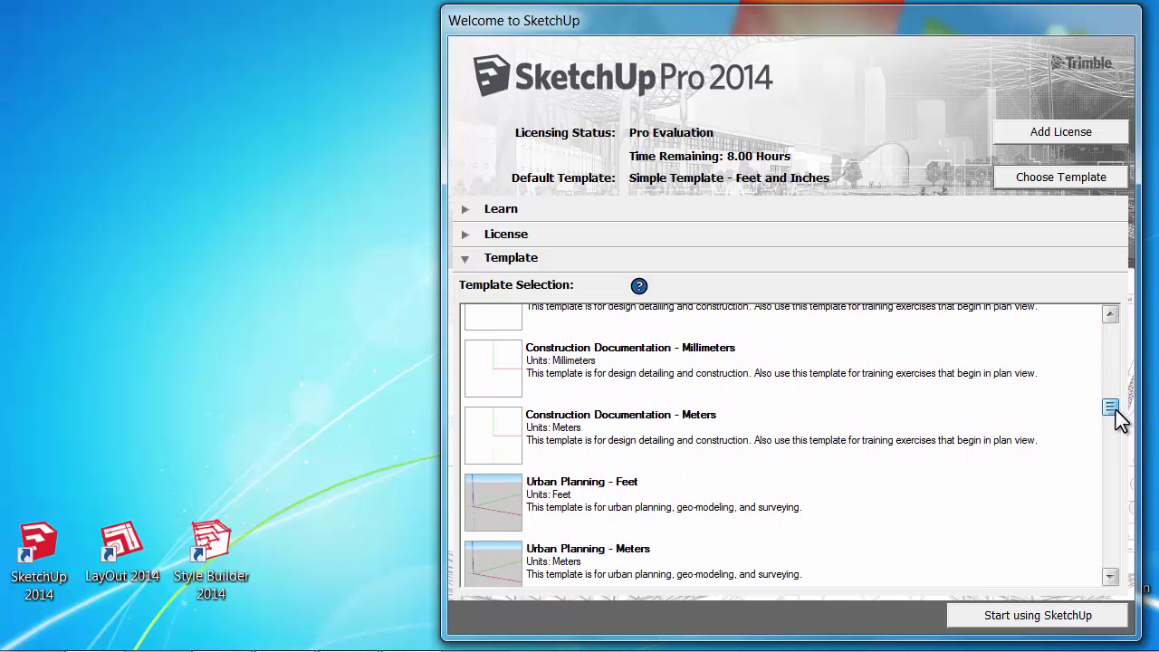
{"action": "left_click", "coordinate": [1095, 362]}
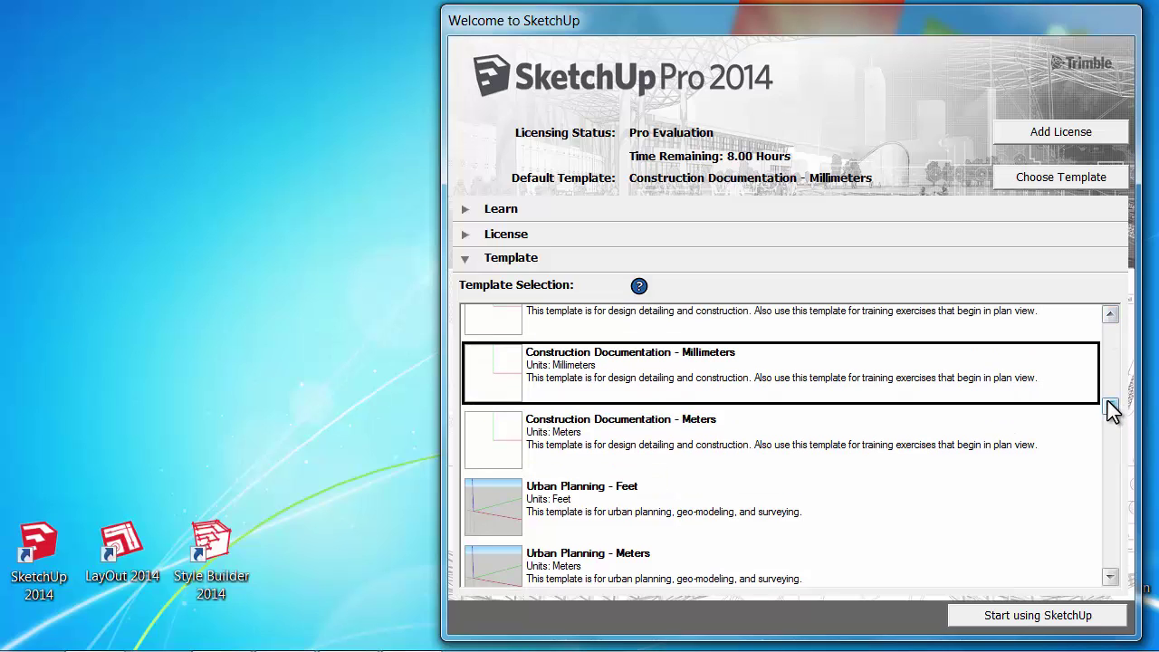
{"action": "mouse_move", "coordinate": [1110, 408]}
{"action": "left_mouse_down"}
{"action": "mouse_move", "coordinate": [1108, 497]}
{"action": "mouse_move", "coordinate": [1087, 335]}
{"action": "mouse_move", "coordinate": [1087, 350]}
{"action": "left_mouse_up"}
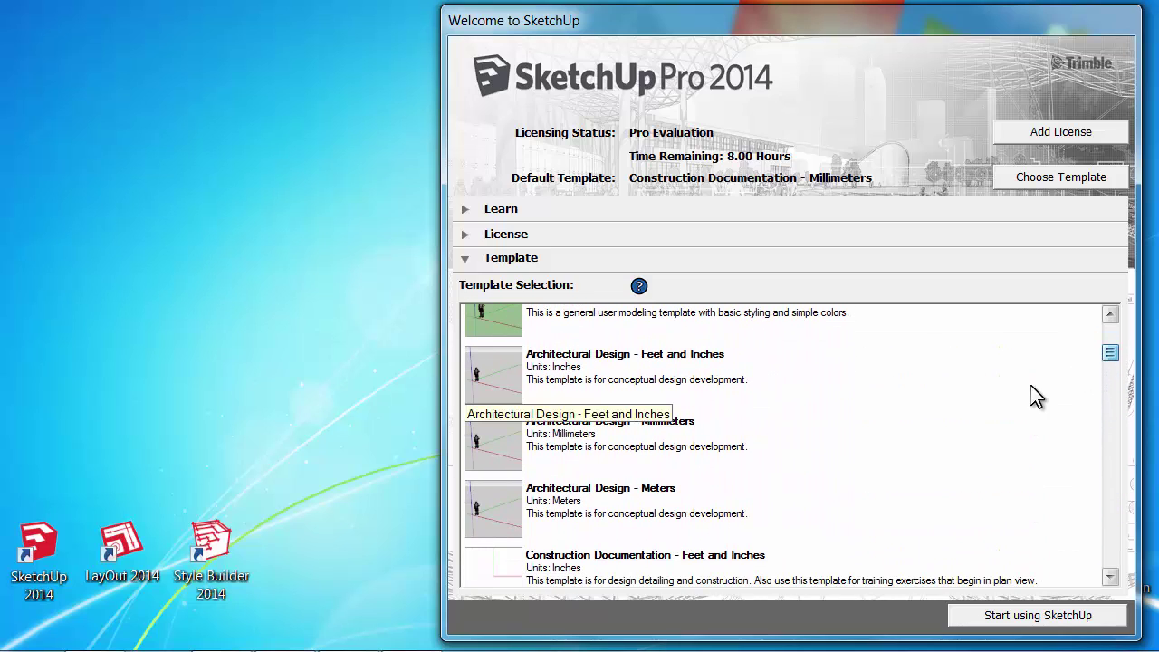
{"action": "left_click", "coordinate": [686, 442]}
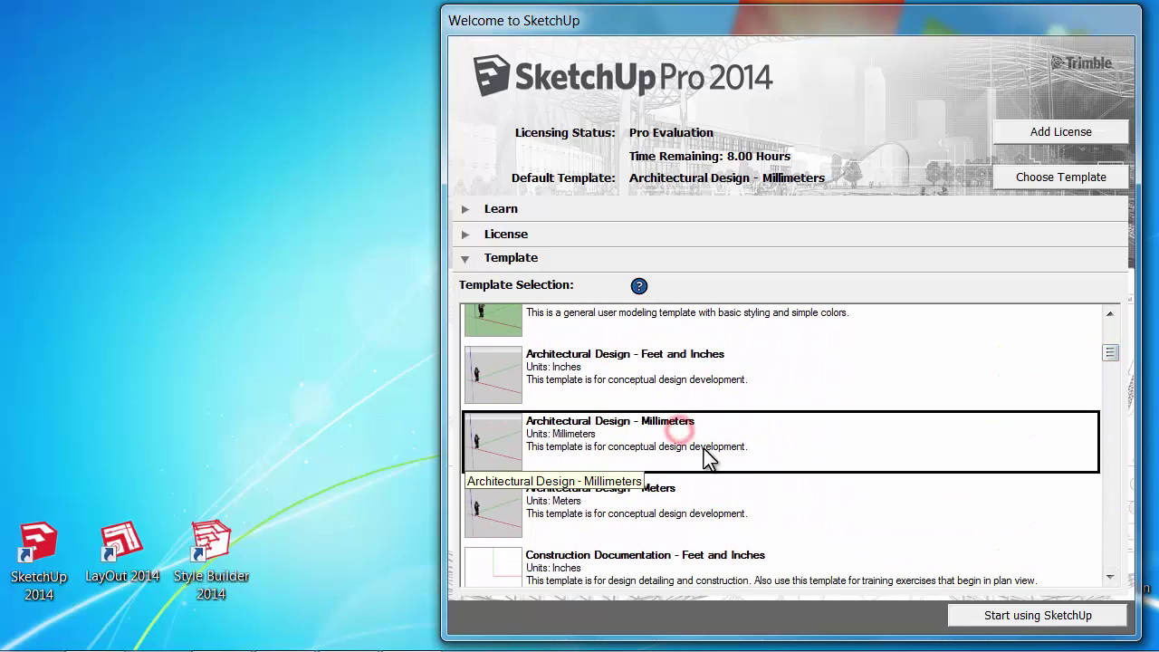
{"action": "left_click", "coordinate": [1016, 616]}
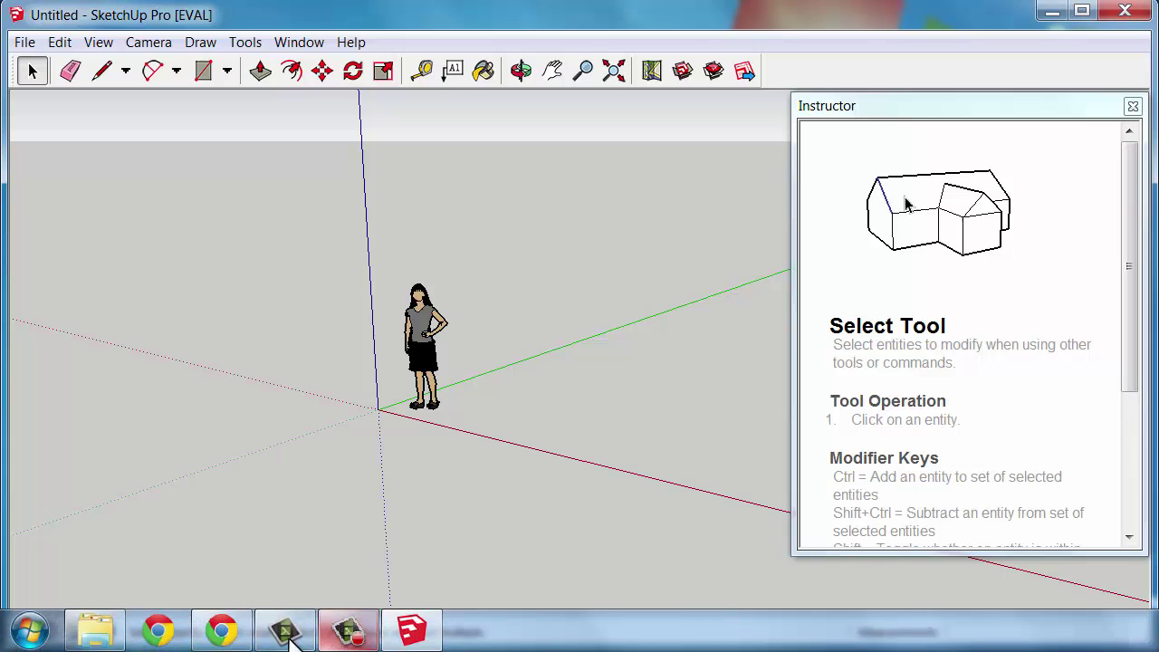
- Copy the license text from the Untitled Google Doc in Chrome, then return to SketchUp
{"action": "left_click", "coordinate": [240, 634]}
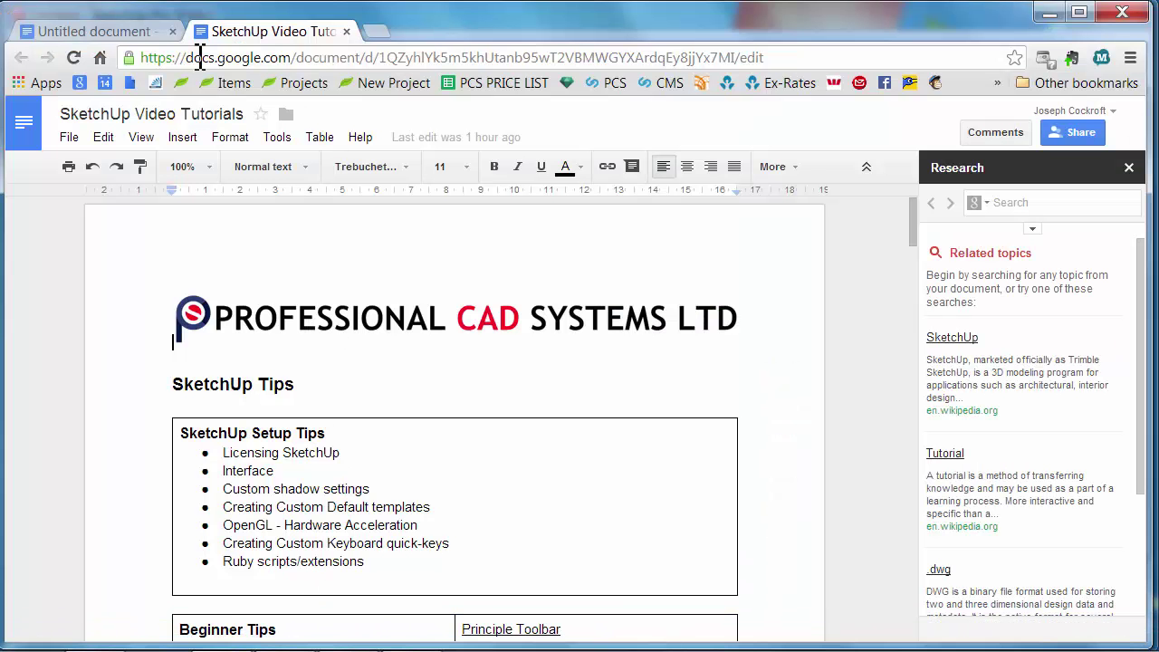
{"action": "left_click", "coordinate": [101, 31]}
{"action": "right_click", "coordinate": [246, 304]}
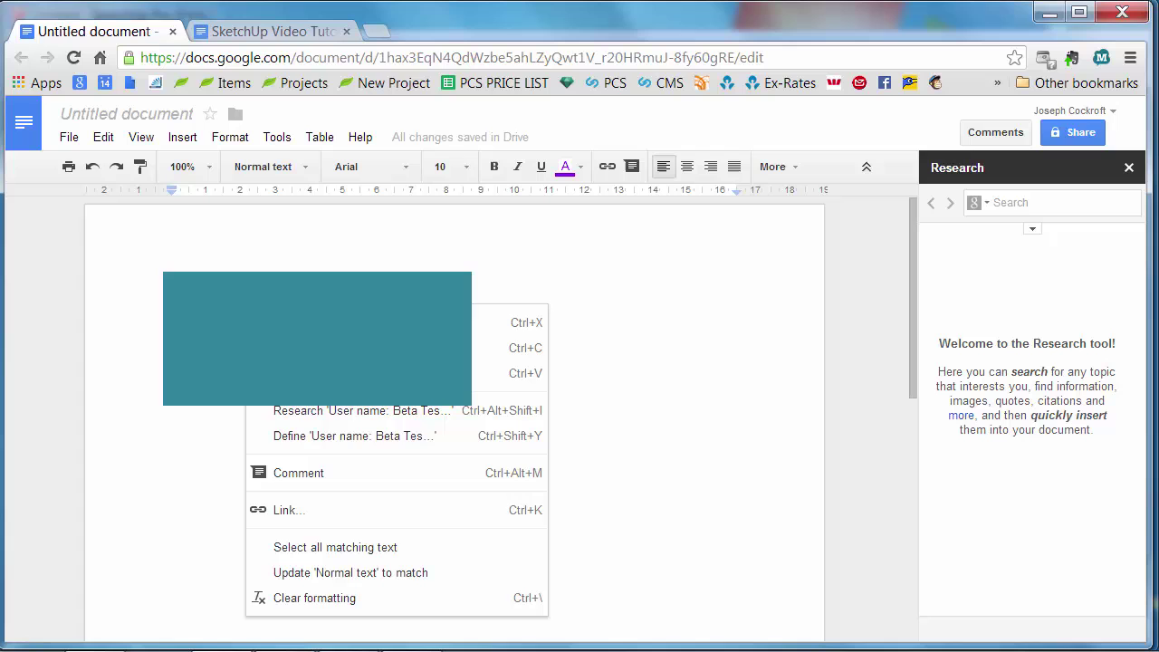
{"action": "left_click", "coordinate": [317, 348]}
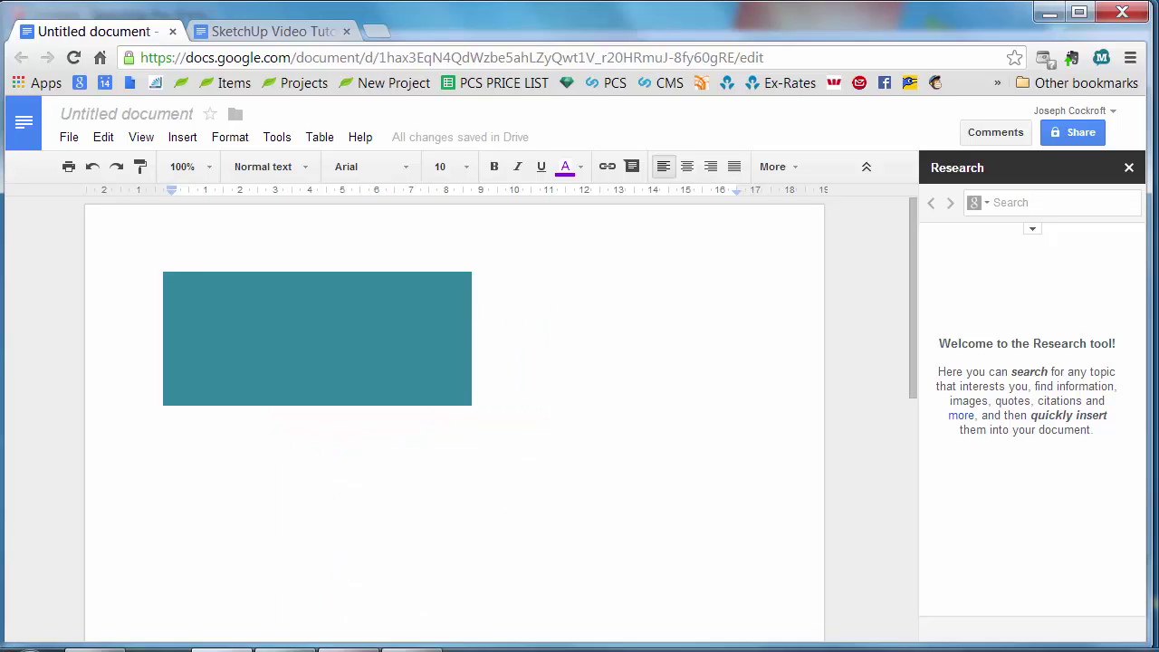
{"action": "left_click", "coordinate": [409, 633]}
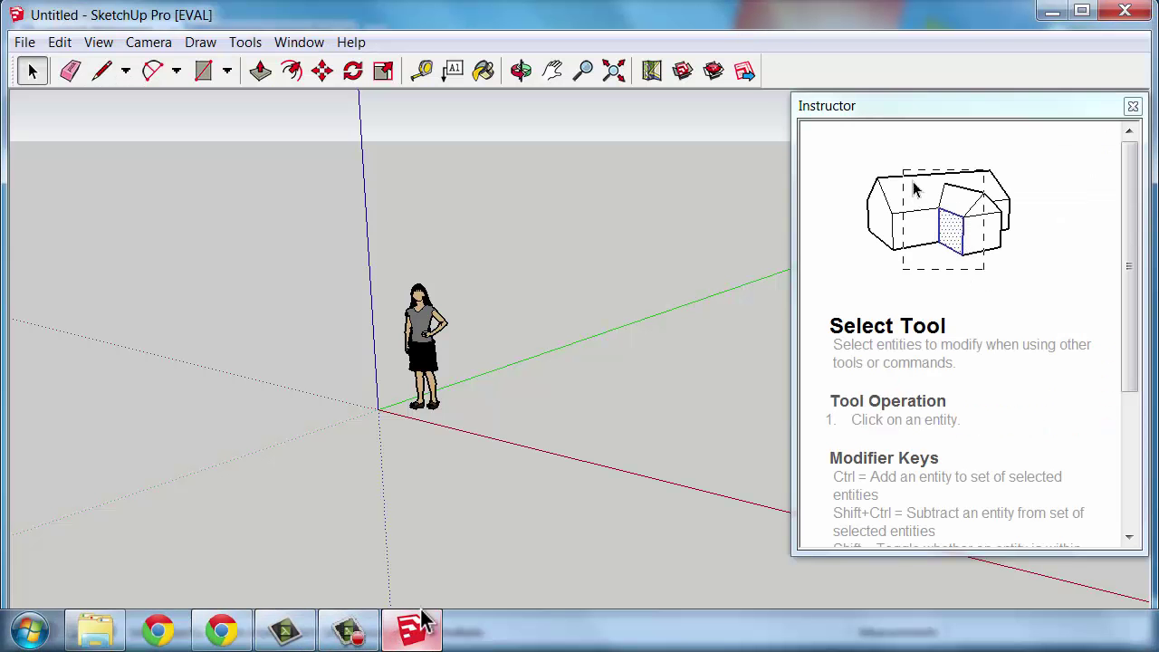
- Paste the license into Help > License > Authorize and allow SketchUp through the firewall
{"action": "left_click", "coordinate": [351, 42]}
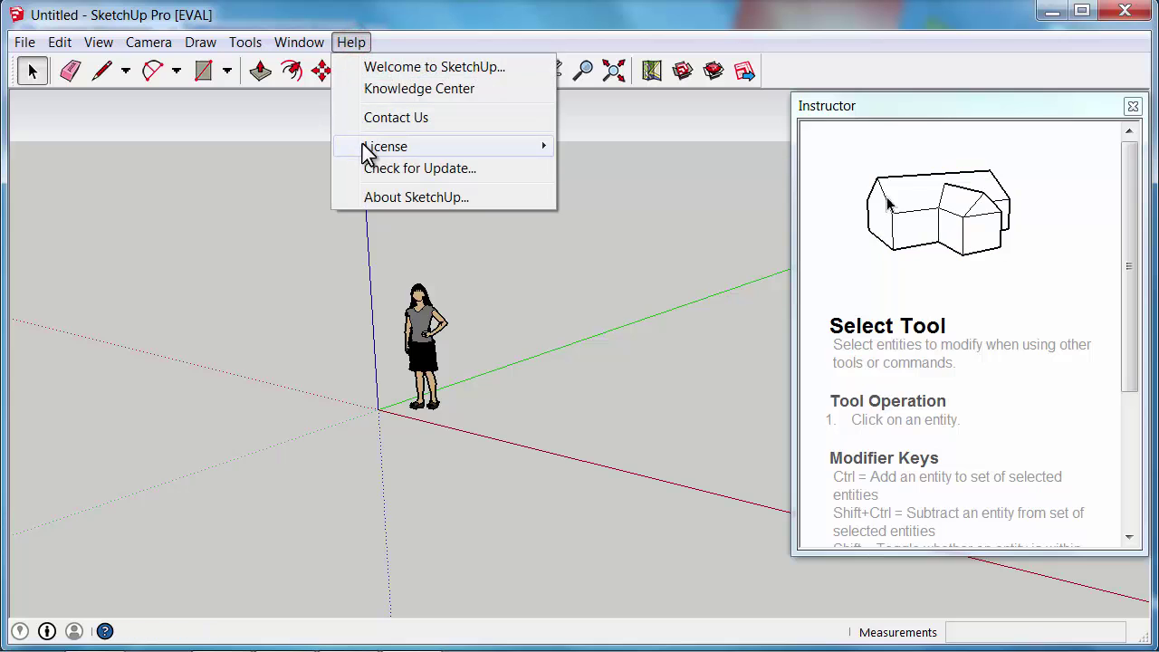
{"action": "left_click", "coordinate": [367, 147]}
{"action": "left_click", "coordinate": [600, 168]}
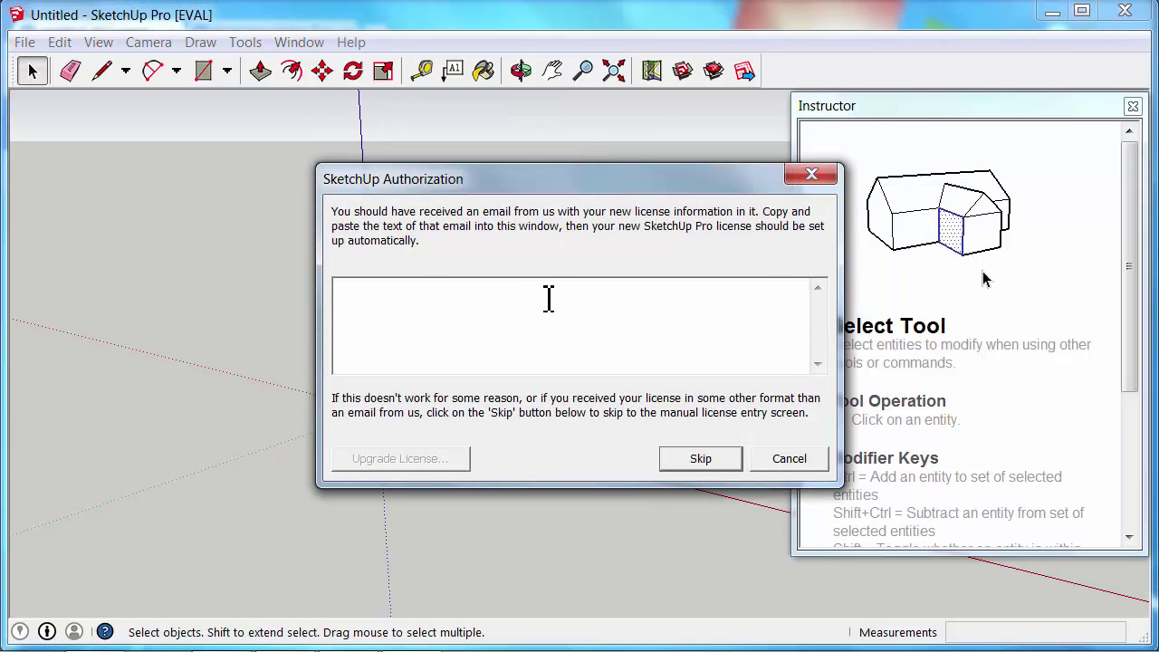
{"action": "right_click", "coordinate": [544, 295]}
{"action": "left_click", "coordinate": [614, 382]}
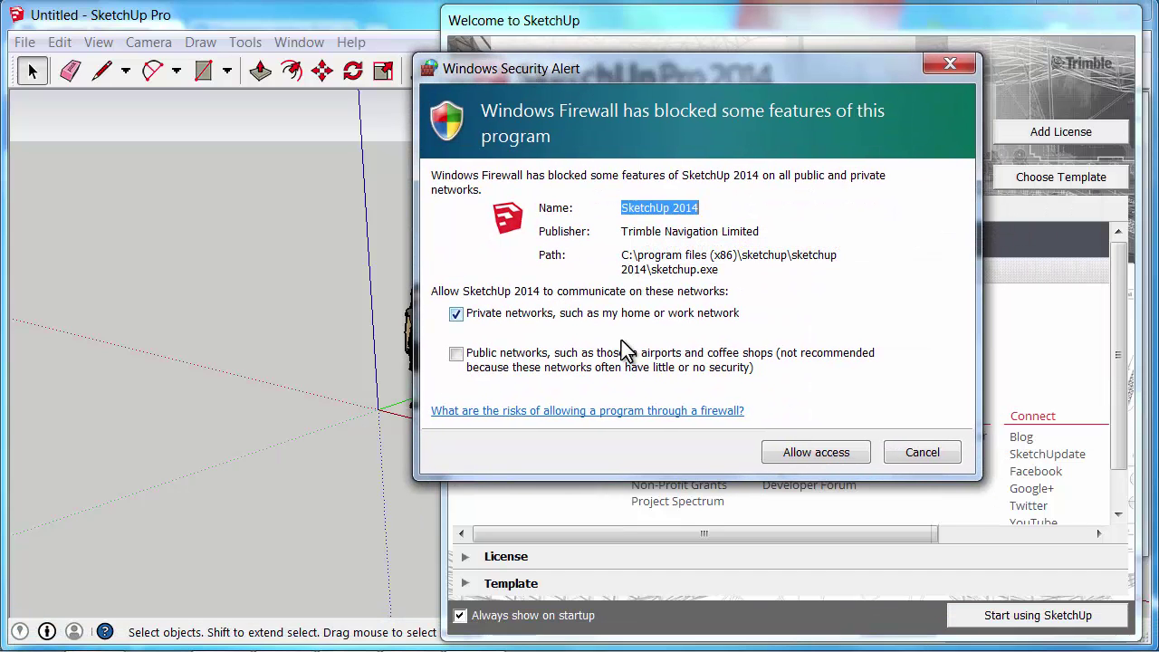
{"action": "left_click", "coordinate": [802, 464]}
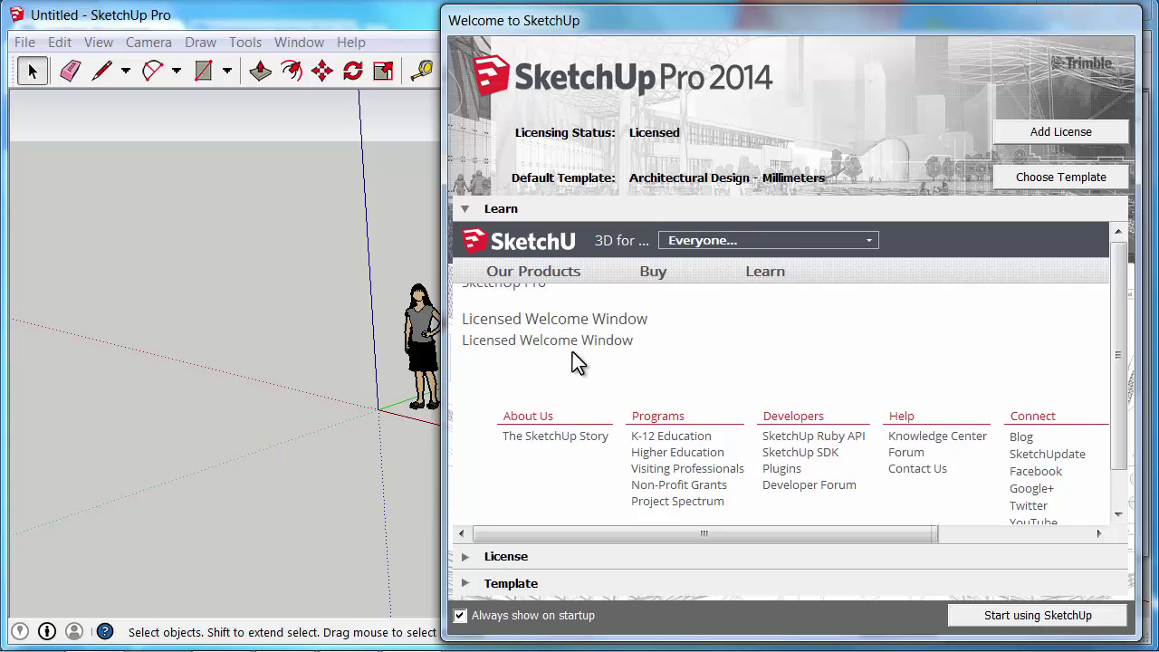
- Uncheck Always show on startup in the Welcome window and start using SketchUp
{"action": "left_click_drag", "start_coordinate": [1112, 324], "coordinate": [1125, 432]}
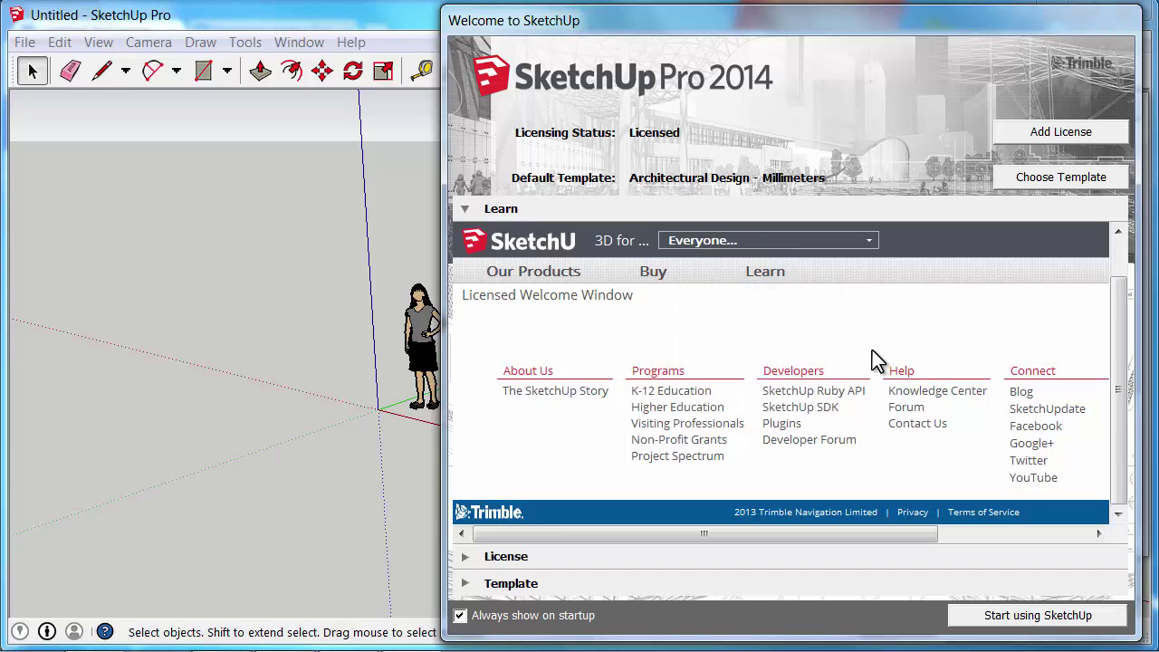
{"action": "left_click", "coordinate": [751, 240]}
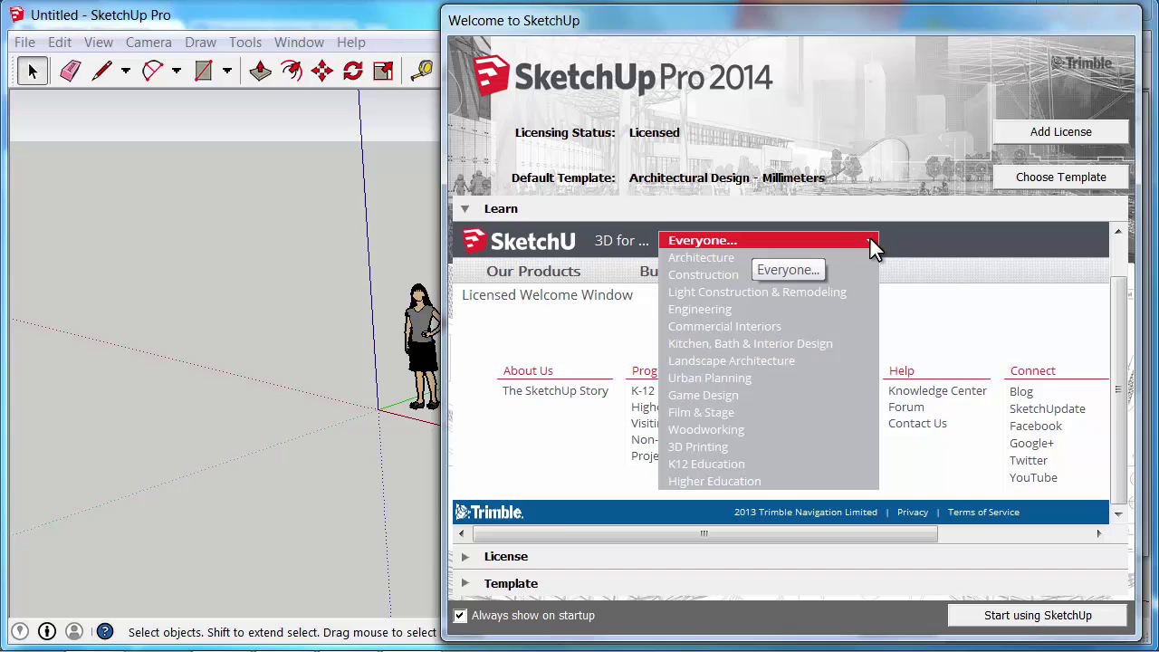
{"action": "left_click", "coordinate": [577, 541]}
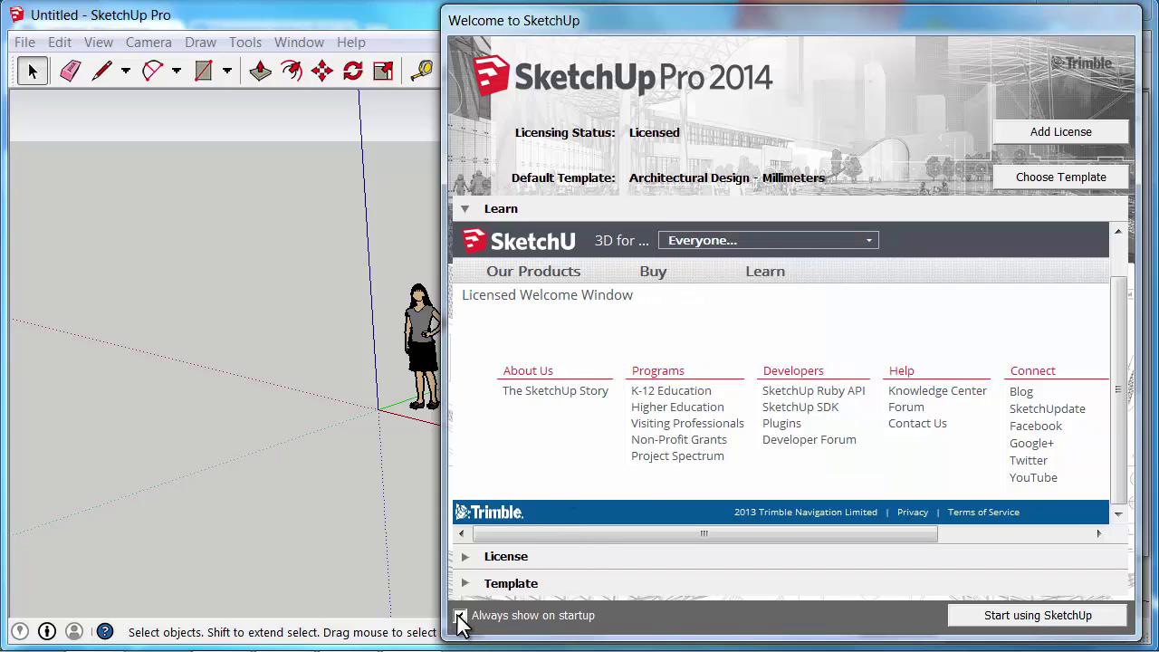
{"action": "left_click", "coordinate": [460, 616]}
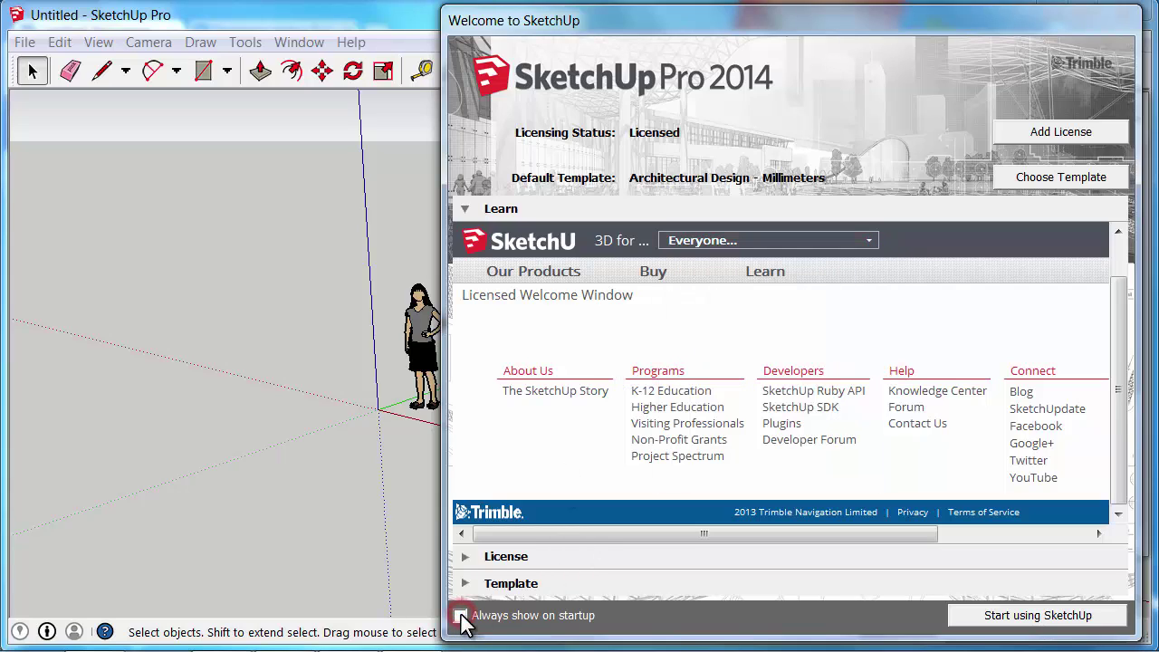
{"action": "left_click", "coordinate": [1043, 618]}
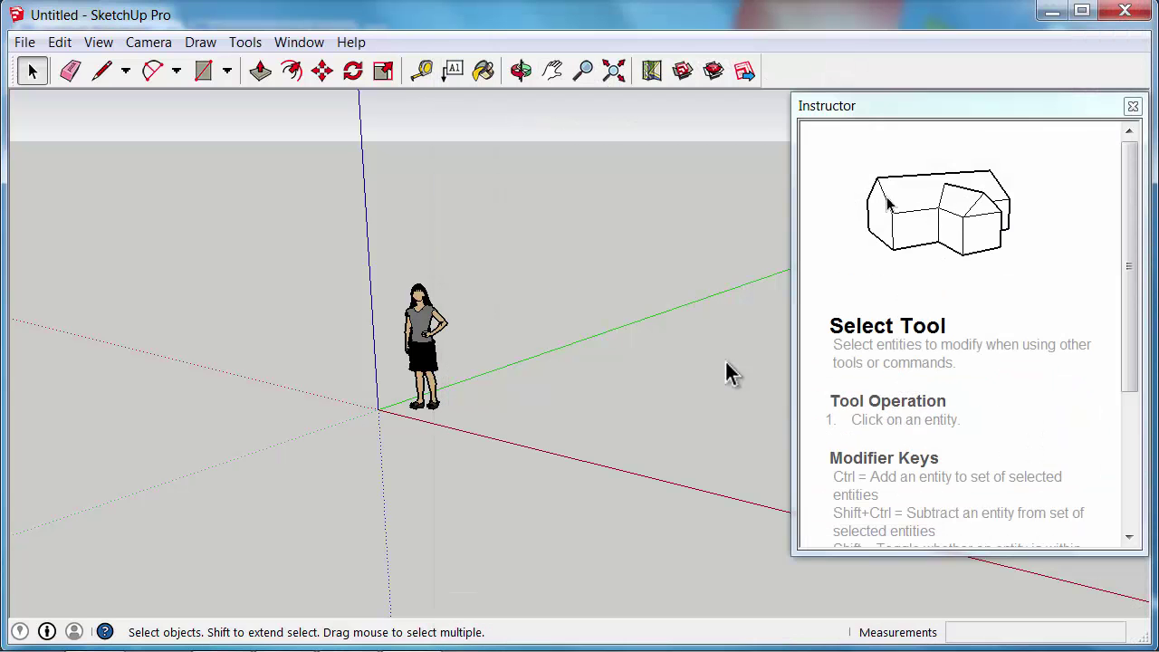